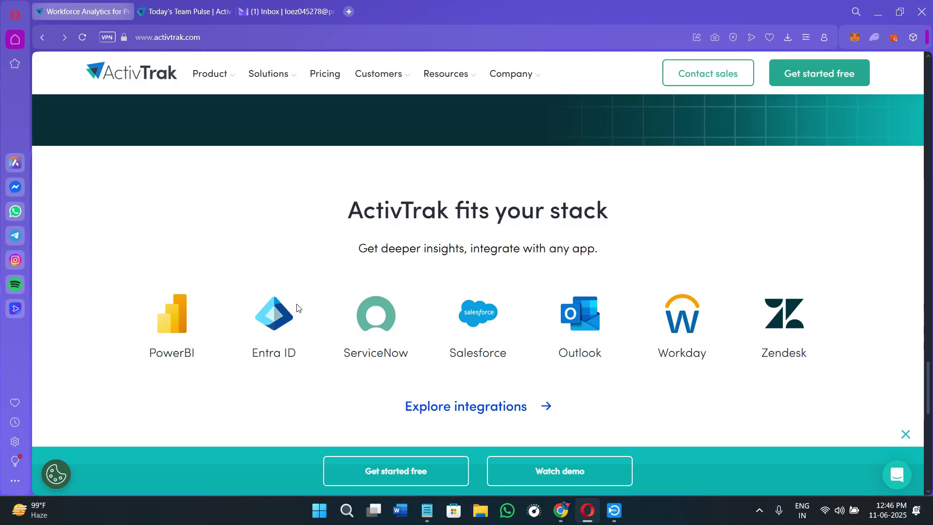
Scroll through the ActivTrak product page to look over its features
scroll(216, 421, down, 2)
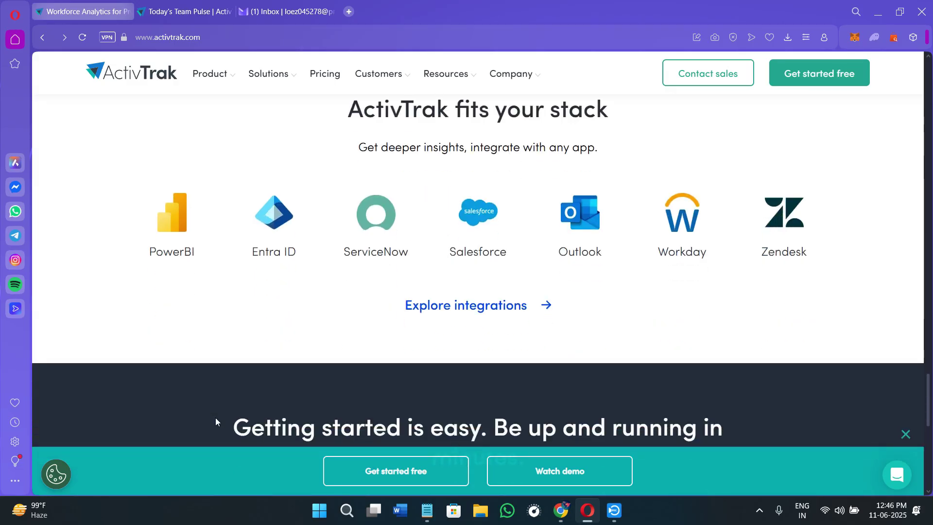
scroll(216, 421, down, 5)
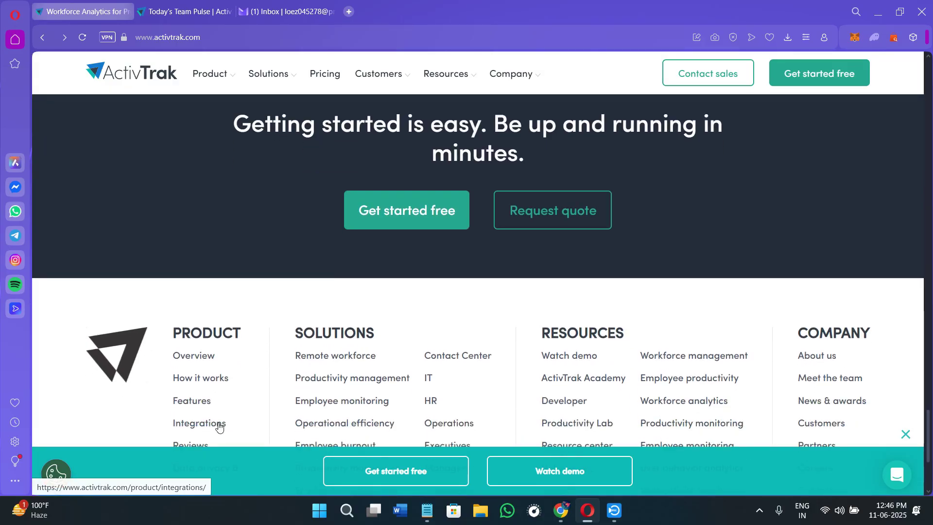
scroll(219, 426, down, 2)
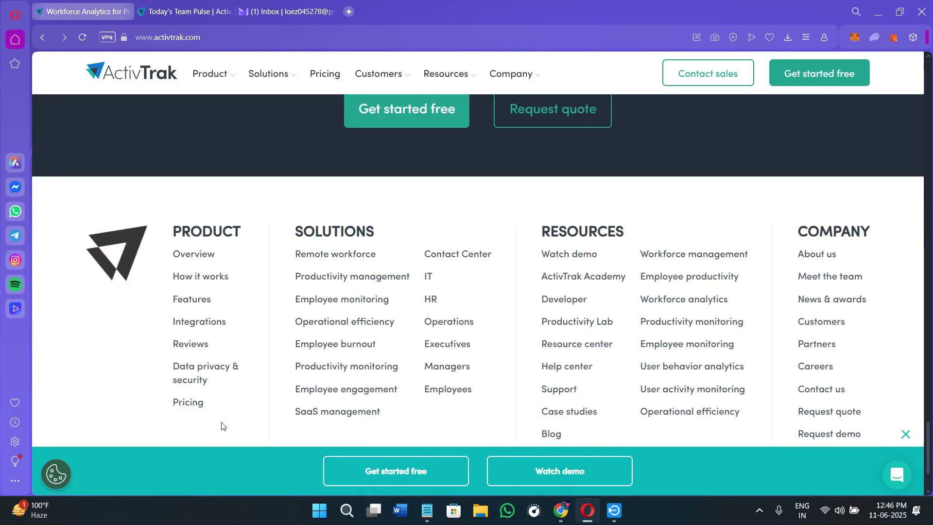
scroll(221, 427, down, 2)
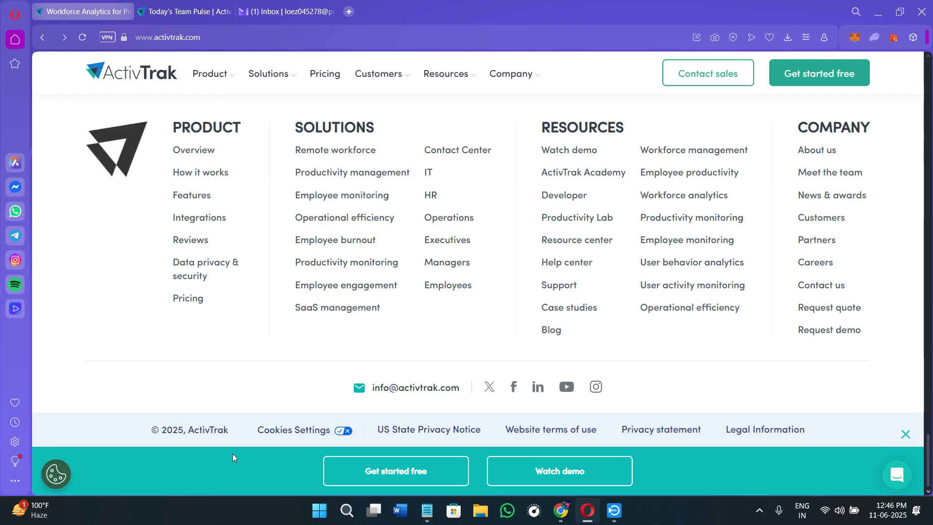
scroll(302, 463, up, 6)
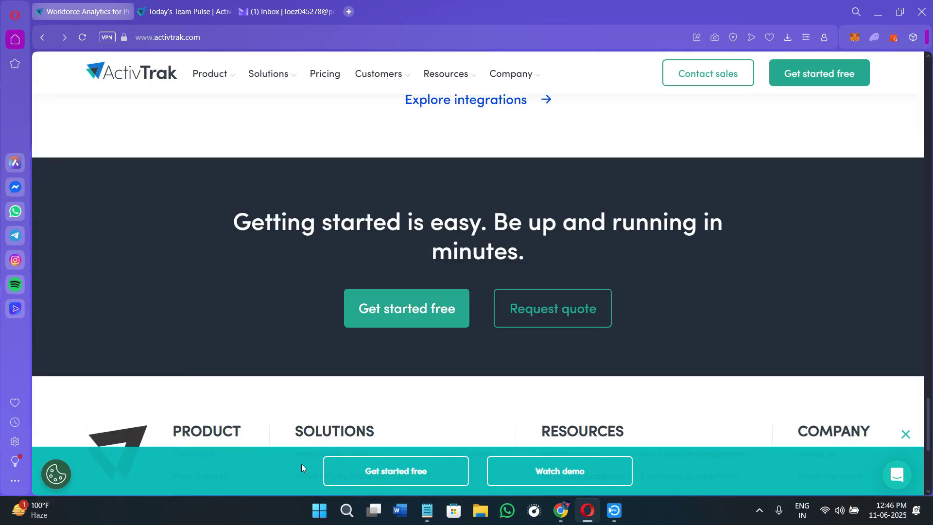
scroll(302, 467, up, 4)
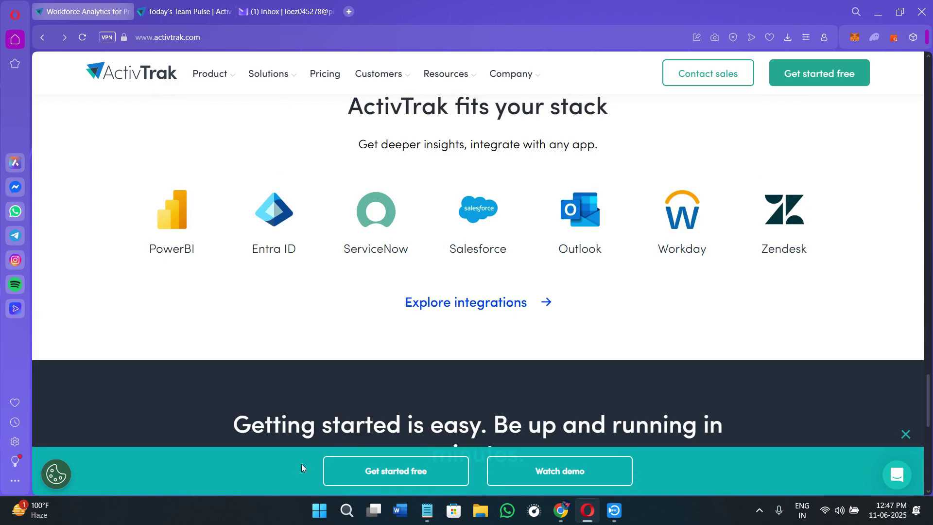
scroll(301, 464, up, 7)
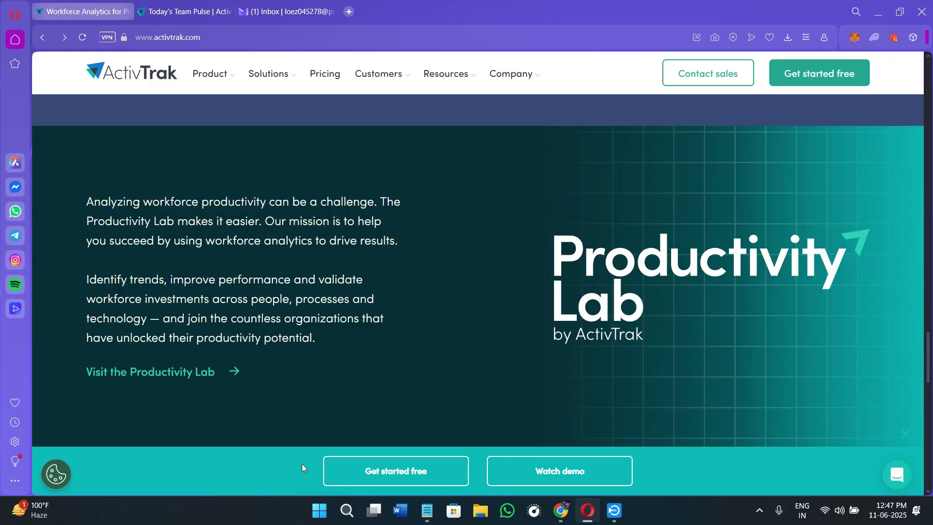
scroll(359, 439, up, 2)
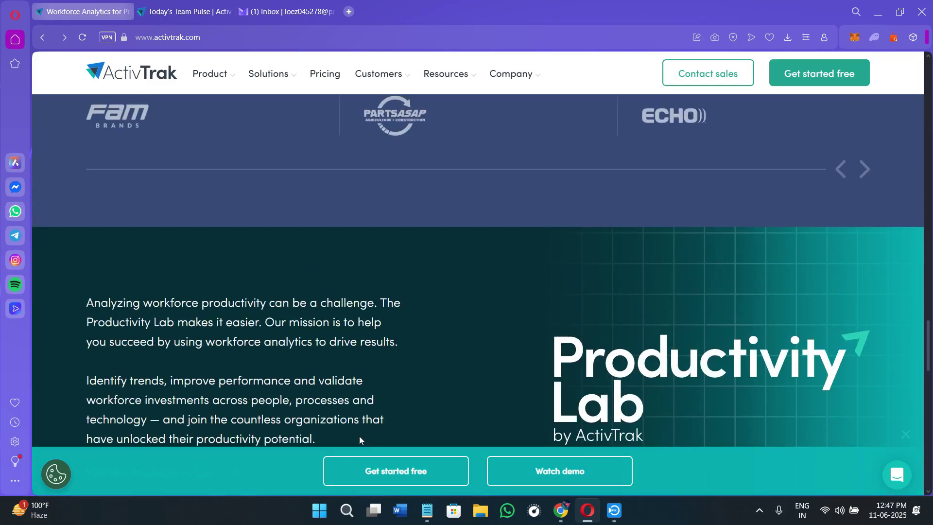
scroll(360, 438, up, 6)
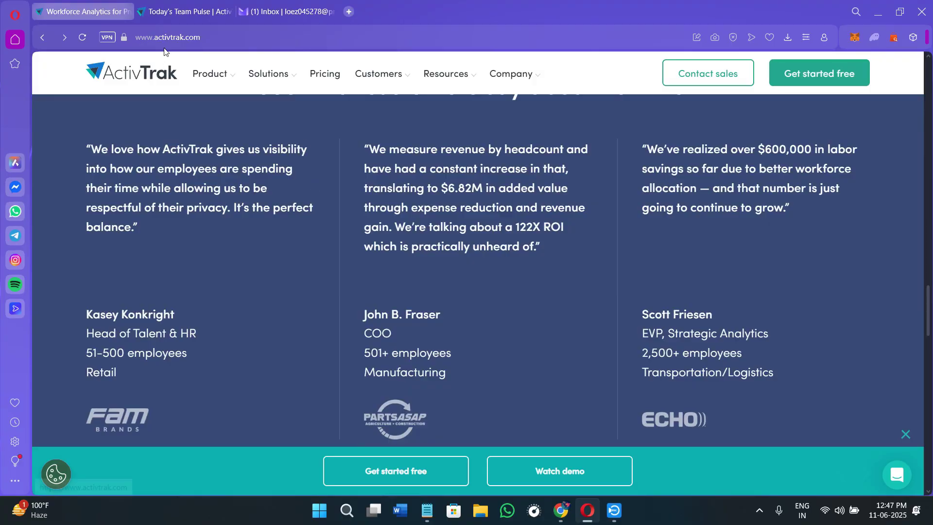
Open the free account sign-up form with Get started free
click(216, 33)
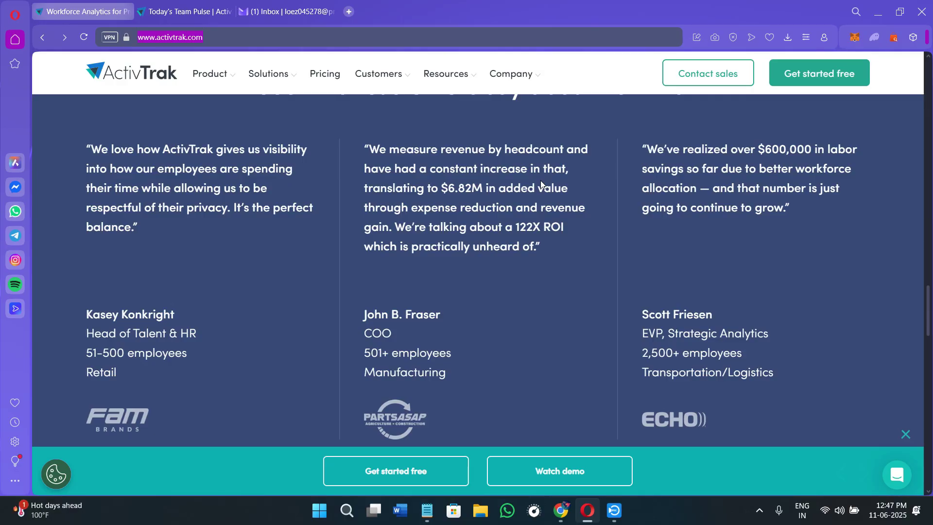
mouse_move(210, 74)
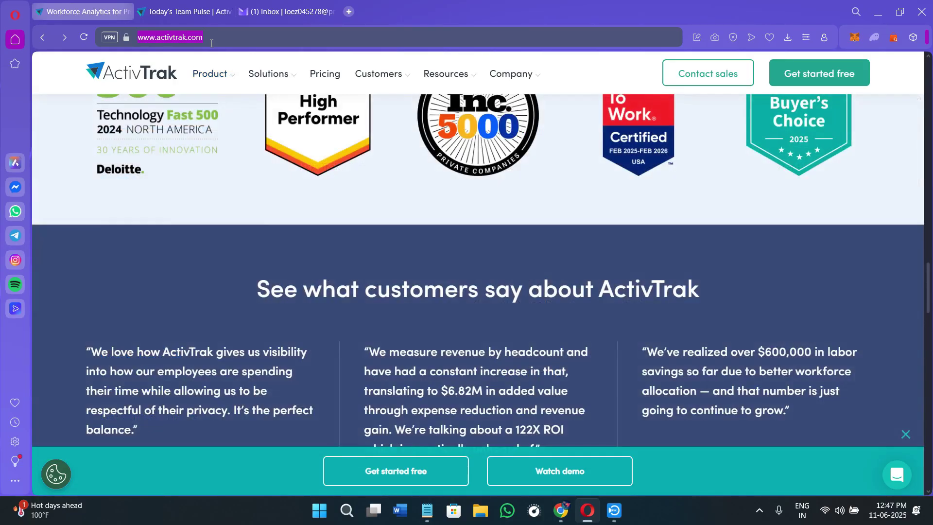
click(269, 33)
triple_click(213, 31)
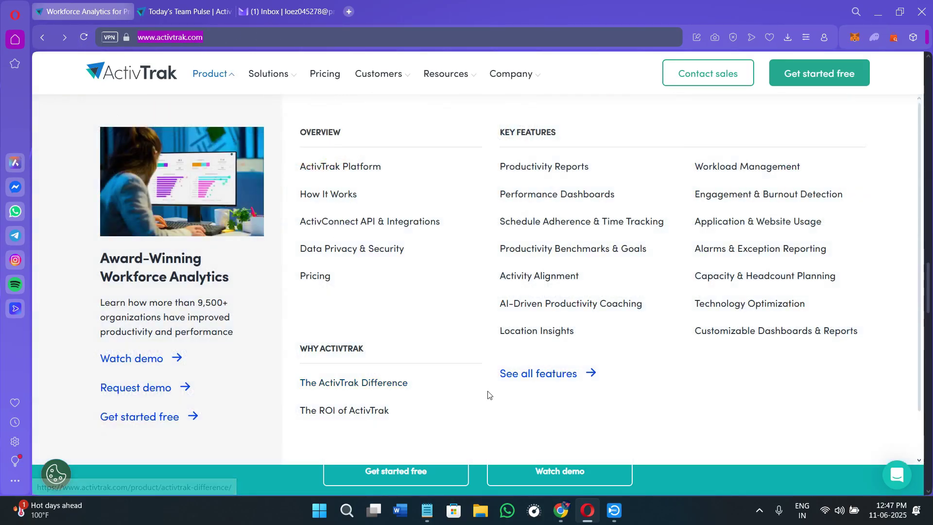
scroll(358, 386, up, 5)
scroll(719, 260, up, 5)
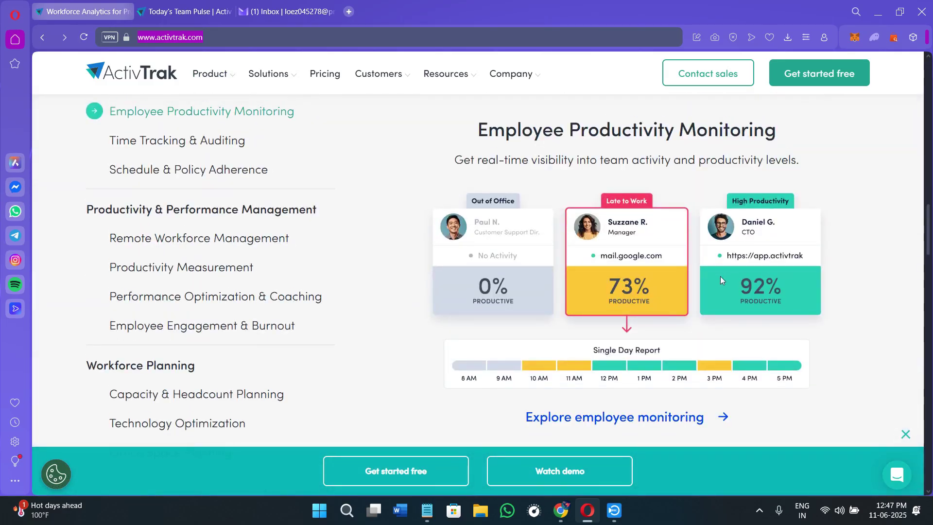
scroll(720, 281, up, 4)
click(816, 87)
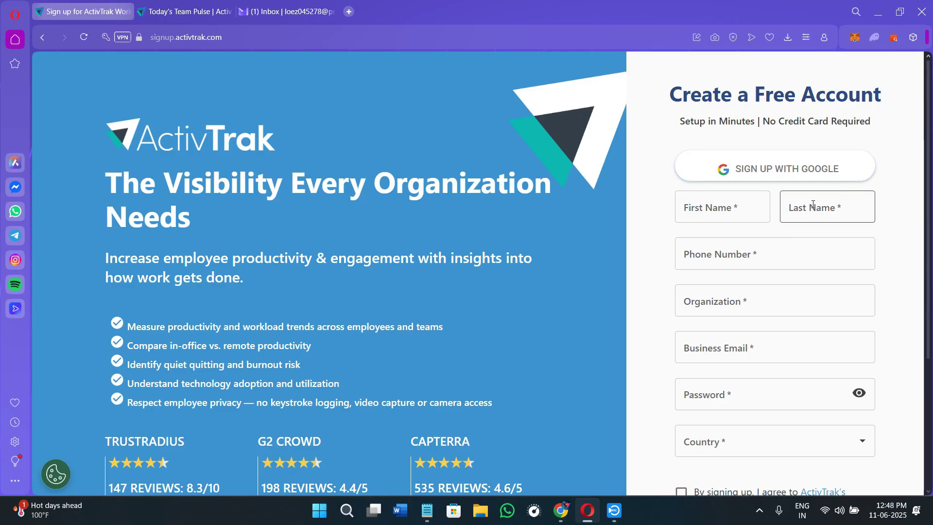
Look over the empty Create a Free Account form, then switch to the Proton Mail Inbox tab
scroll(744, 367, down, 2)
scroll(743, 367, up, 2)
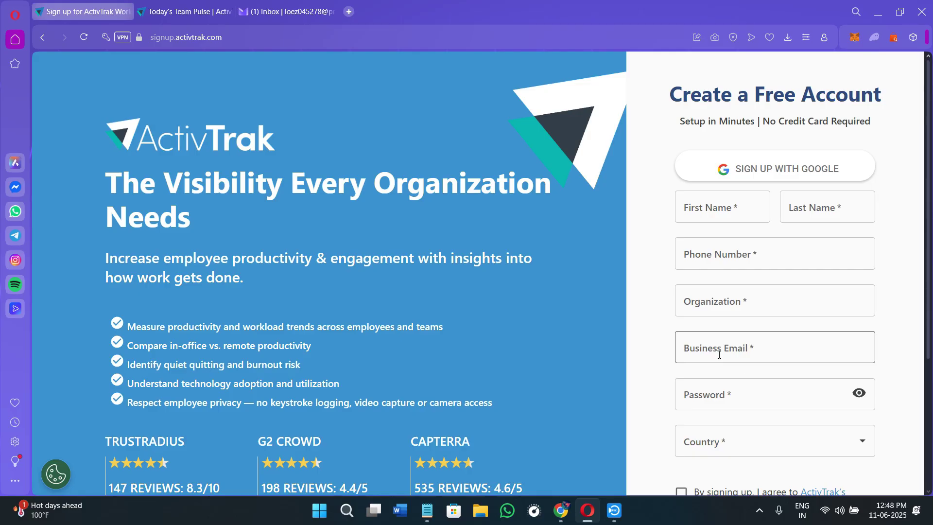
click(253, 6)
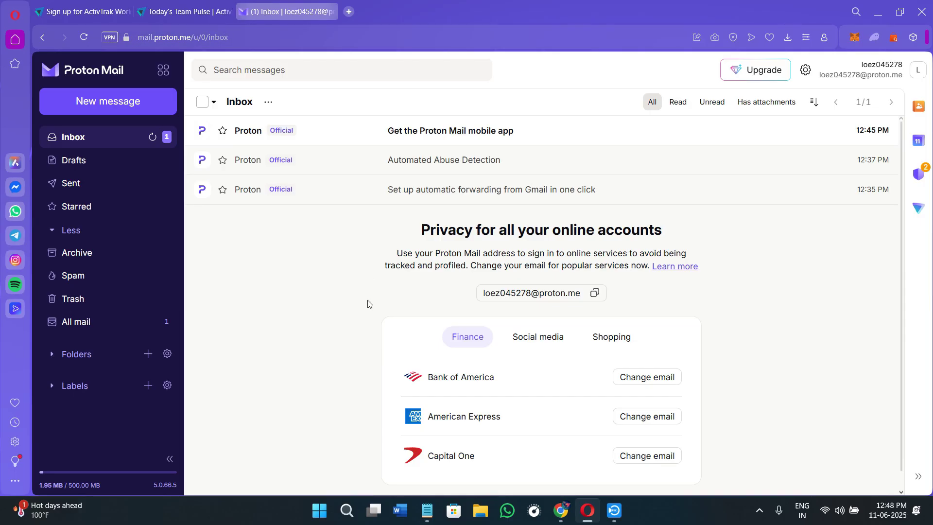
Copy the Proton Mail address with its copy icon, then return to the Today's Team Pulse tab
click(595, 294)
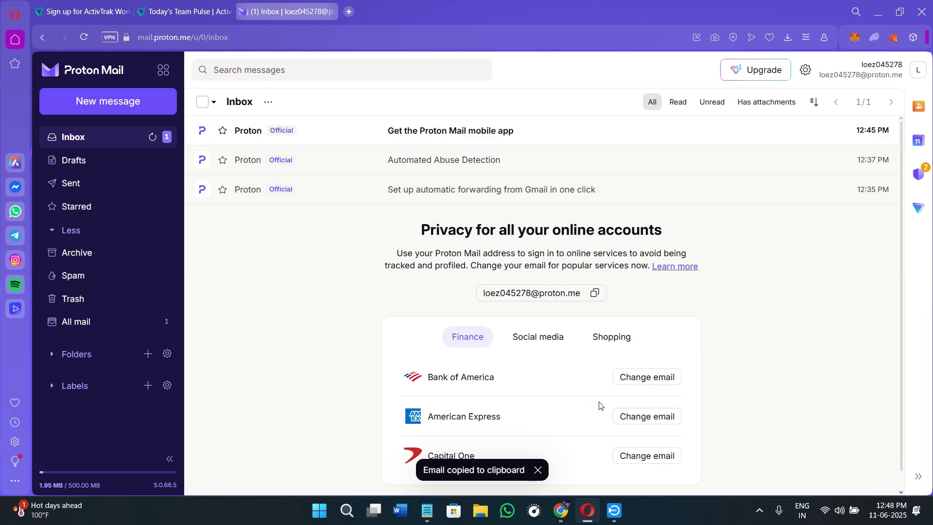
click(186, 7)
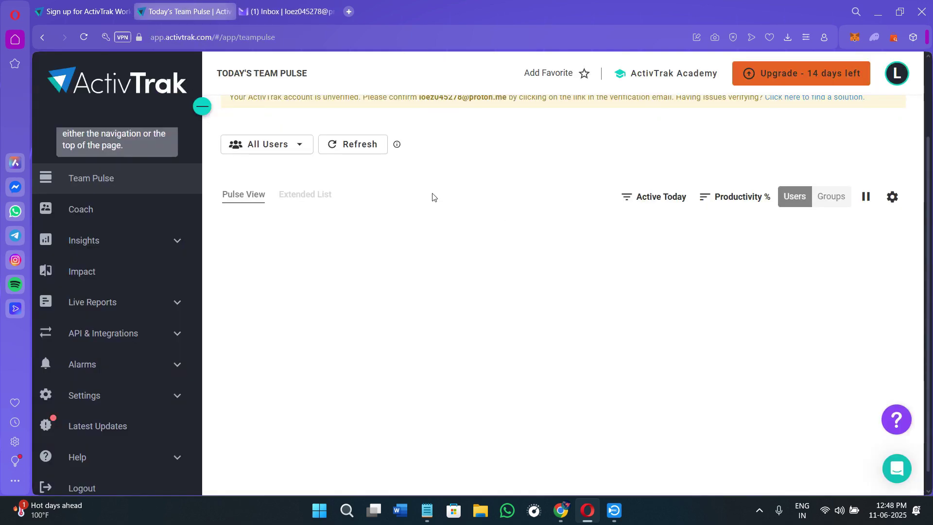
On the Sign up for ActivTrak tab, scroll down to the Terms of Service checkbox and SIGN UP button and back
click(97, 5)
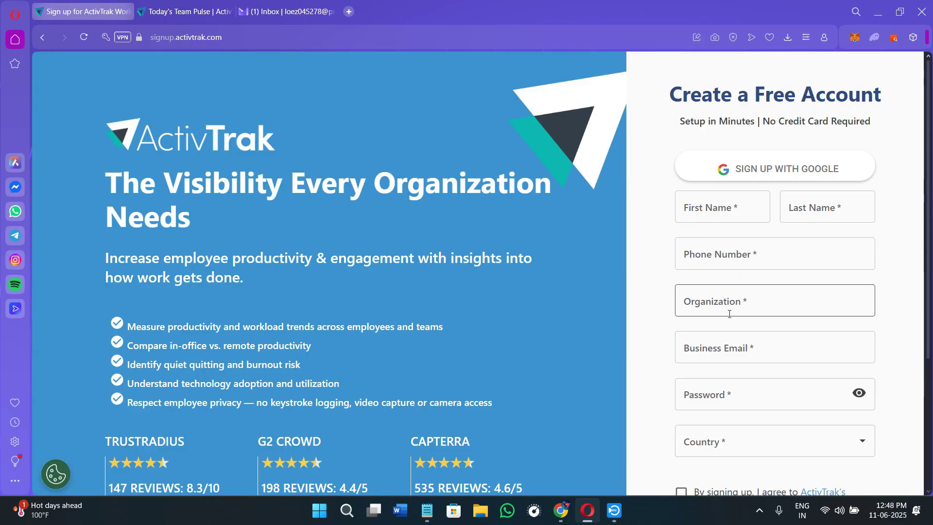
scroll(730, 306, down, 2)
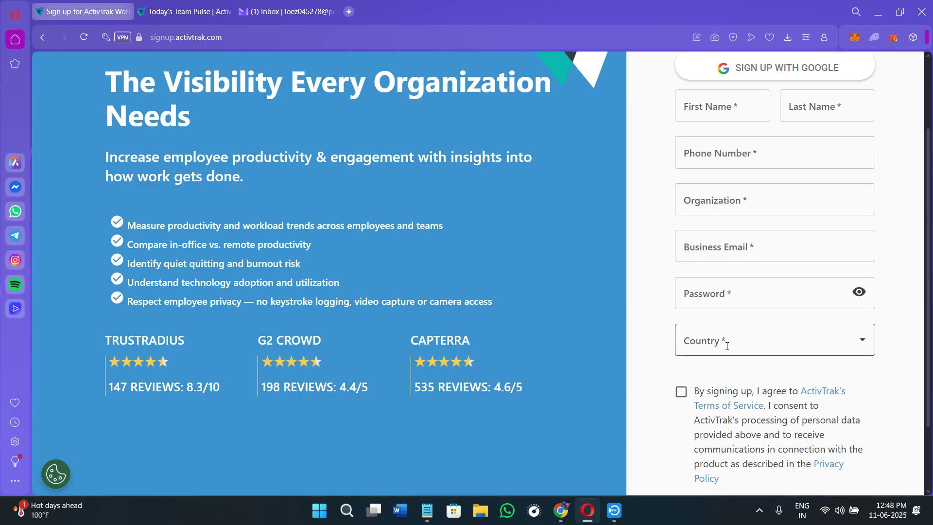
scroll(690, 405, down, 2)
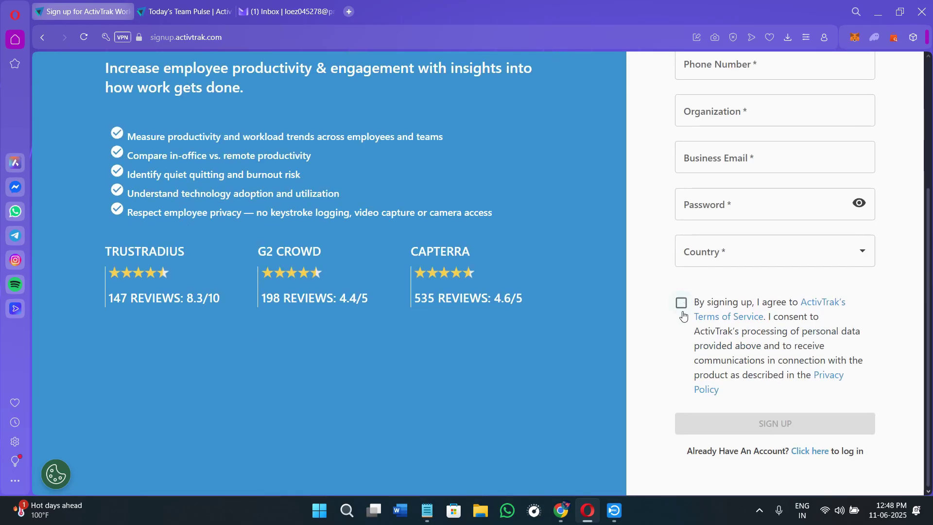
scroll(812, 388, up, 4)
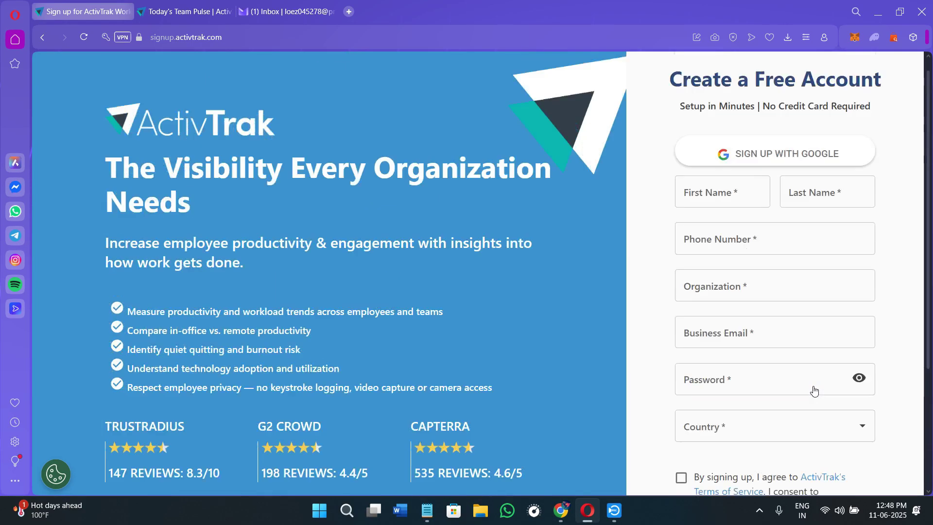
Show the Team Pulse view from the sidebar and refresh its data
click(155, 9)
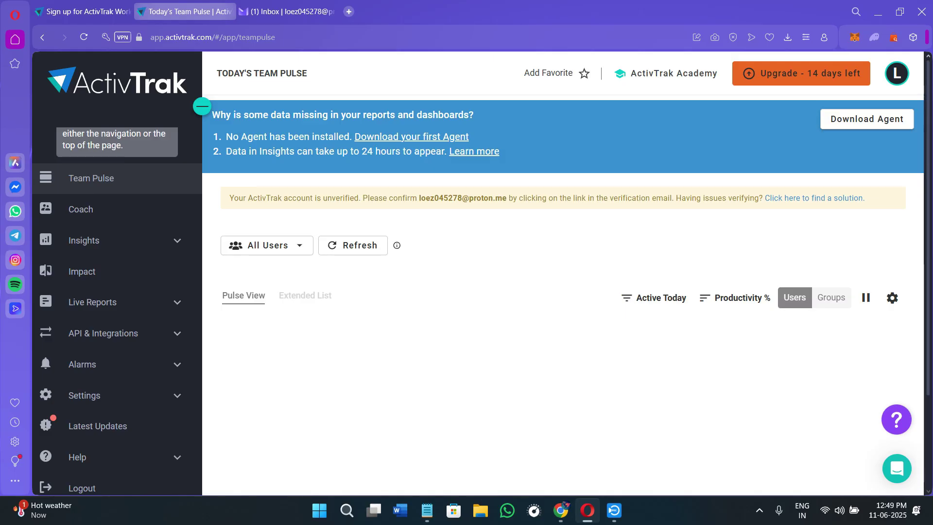
click(88, 178)
click(342, 248)
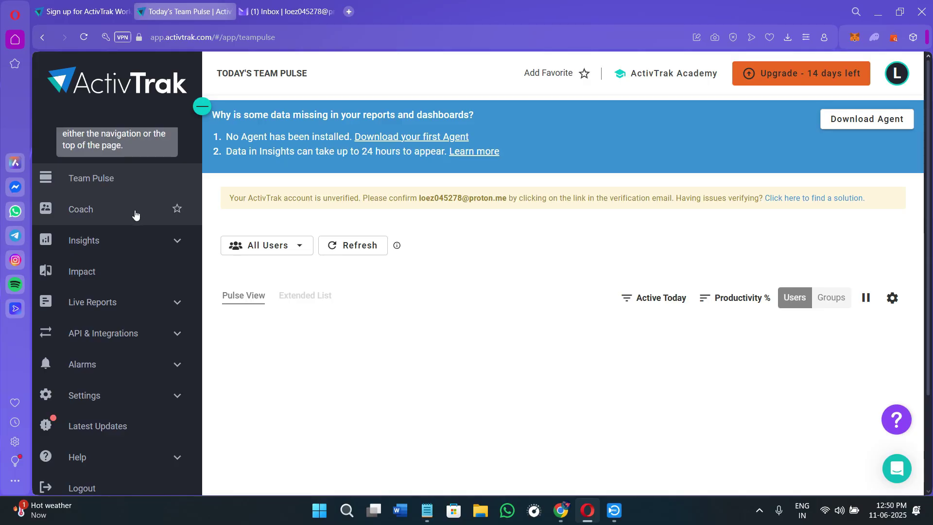
Open Top Users and Groups under Live Reports, dismissing the welcome video and Add to Favorites tip
click(122, 303)
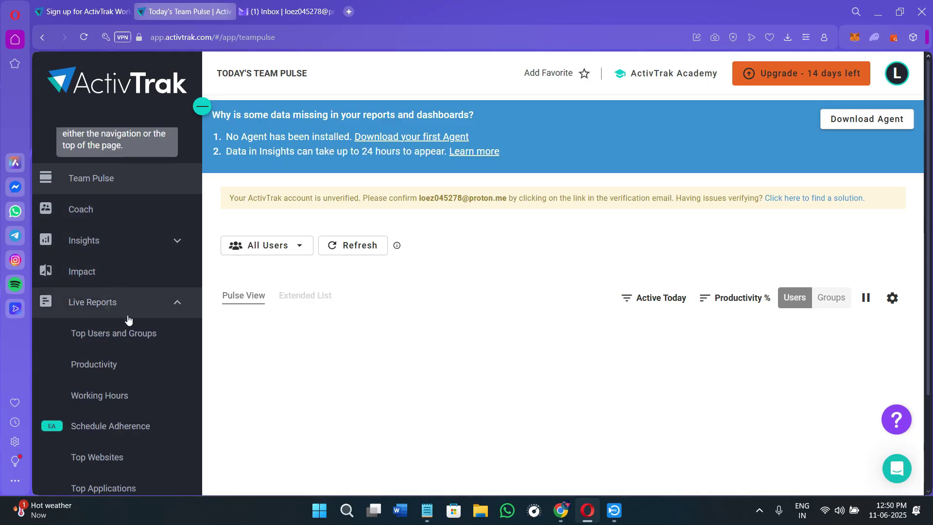
click(93, 335)
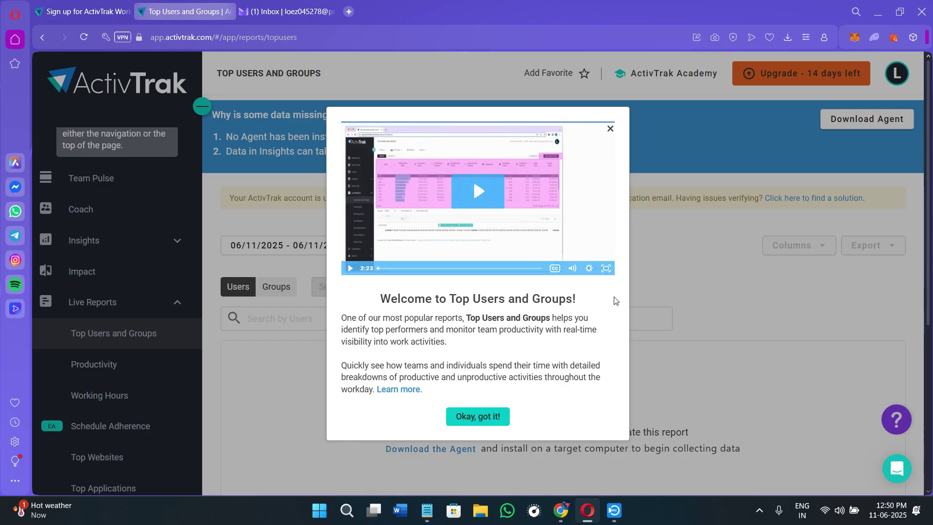
click(489, 414)
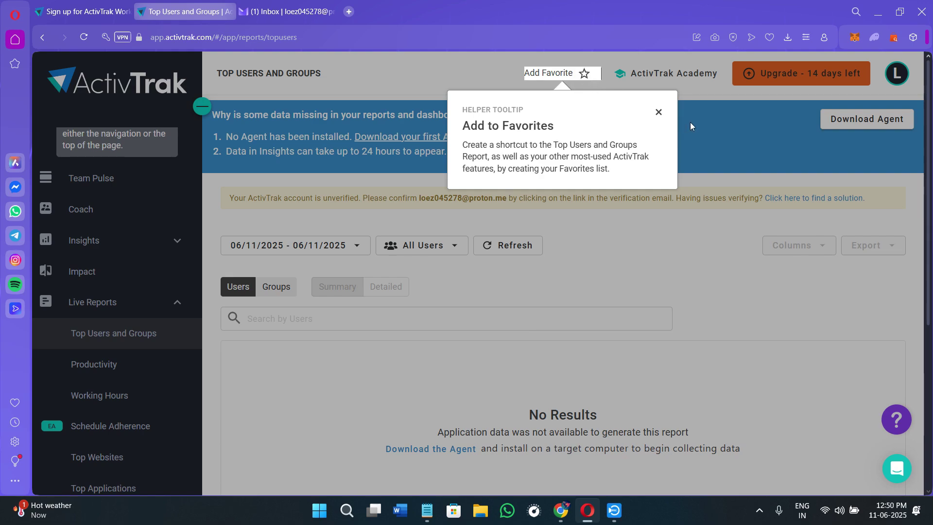
click(658, 112)
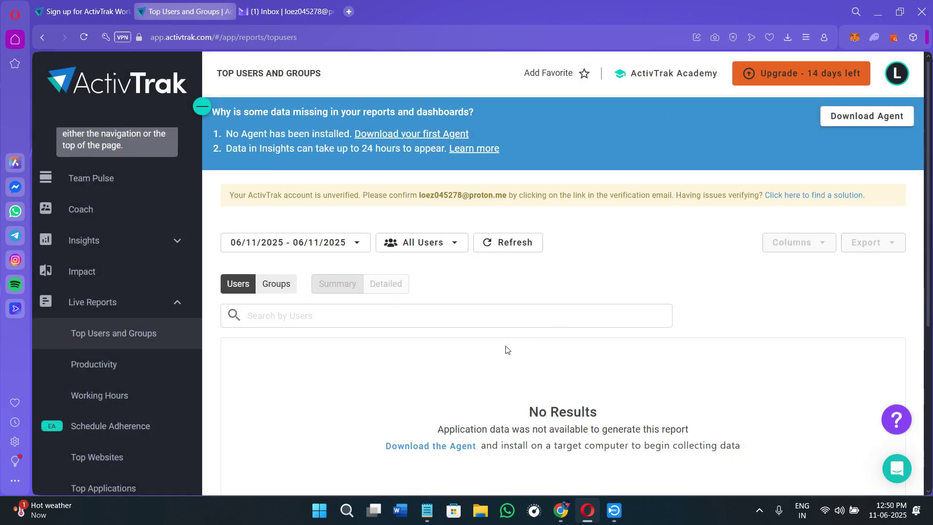
scroll(487, 340, down, 2)
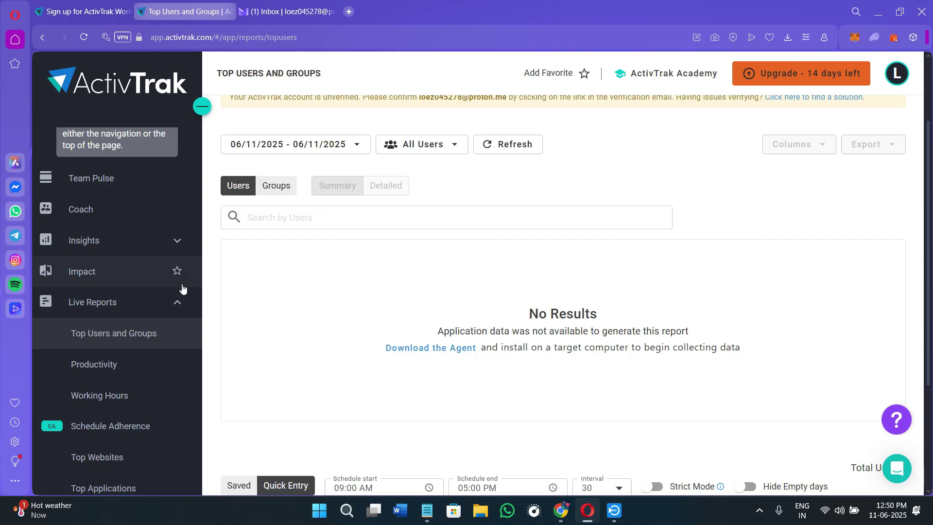
View the Productivity report, then open Working Hours under Live Reports
click(121, 372)
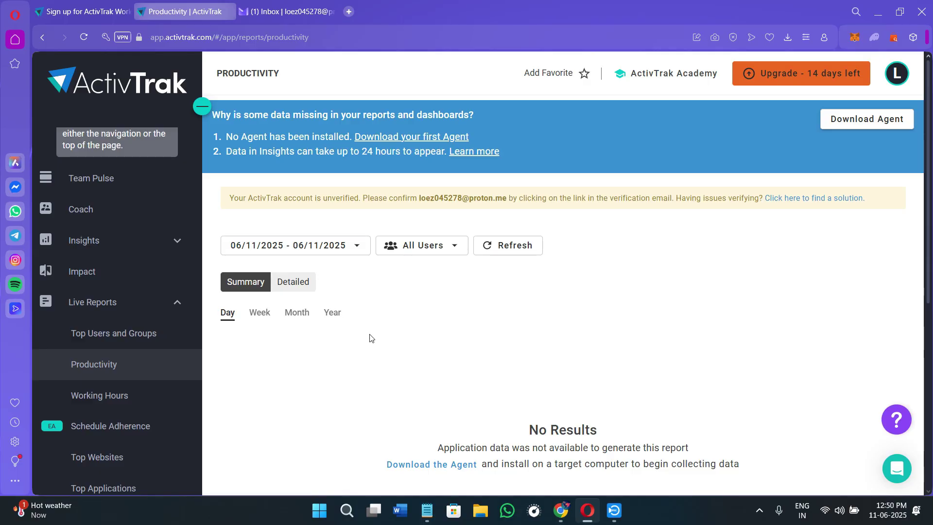
scroll(370, 340, down, 2)
scroll(368, 352, up, 3)
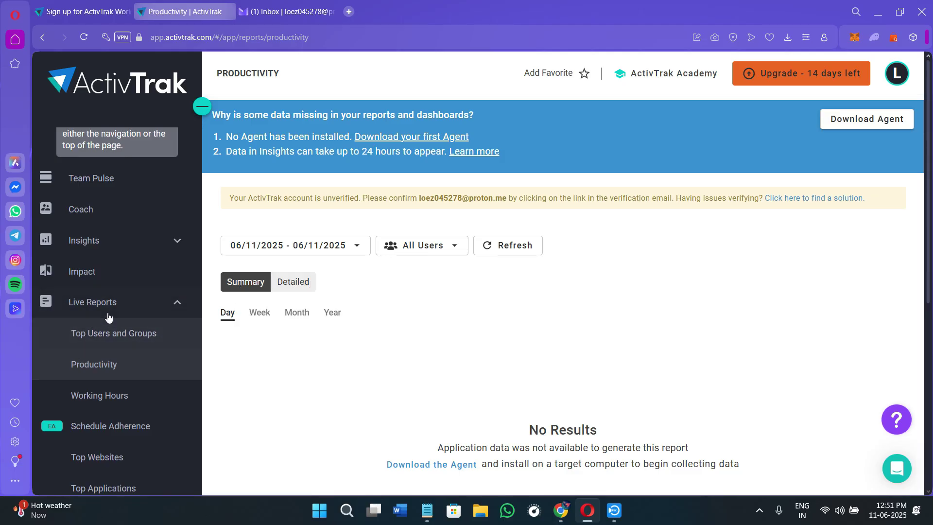
click(117, 397)
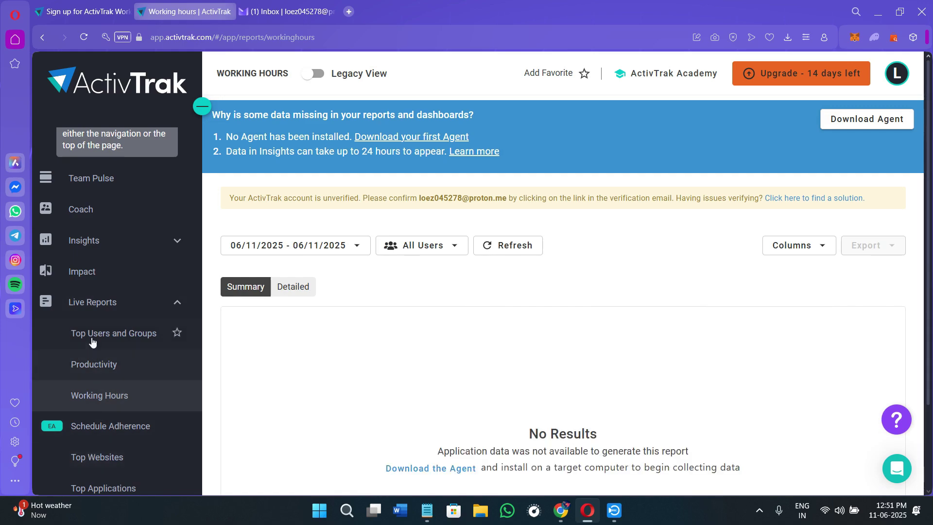
Collapse Live Reports, expand Insights, and view Team Comparison before opening Activity Breakdown
click(135, 302)
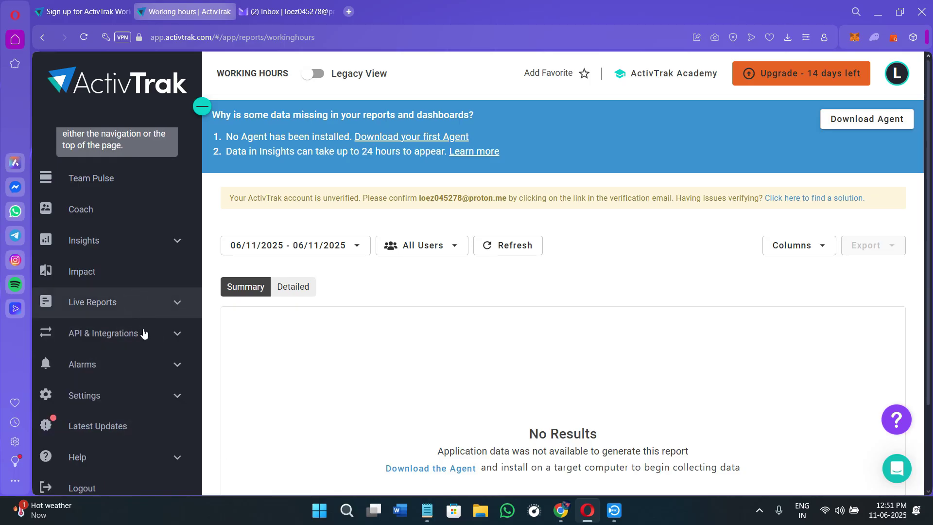
click(124, 240)
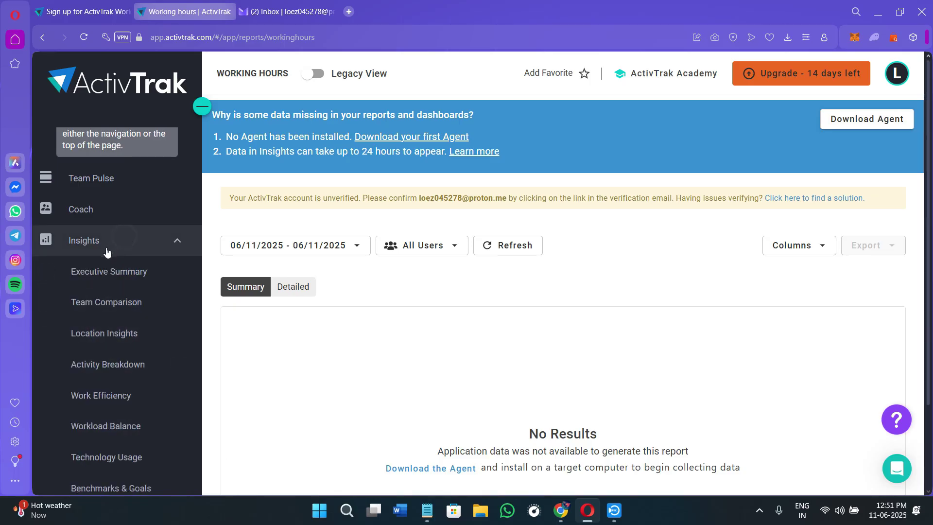
double_click(77, 247)
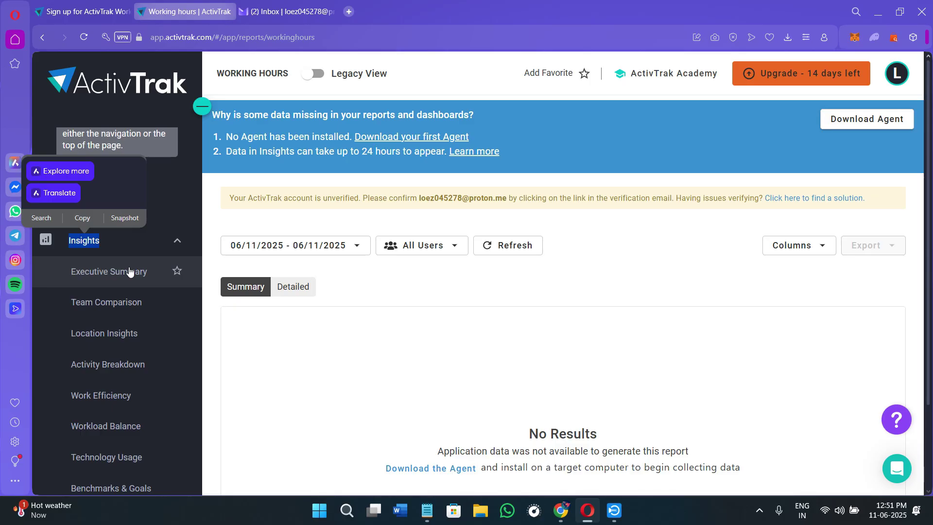
click(132, 305)
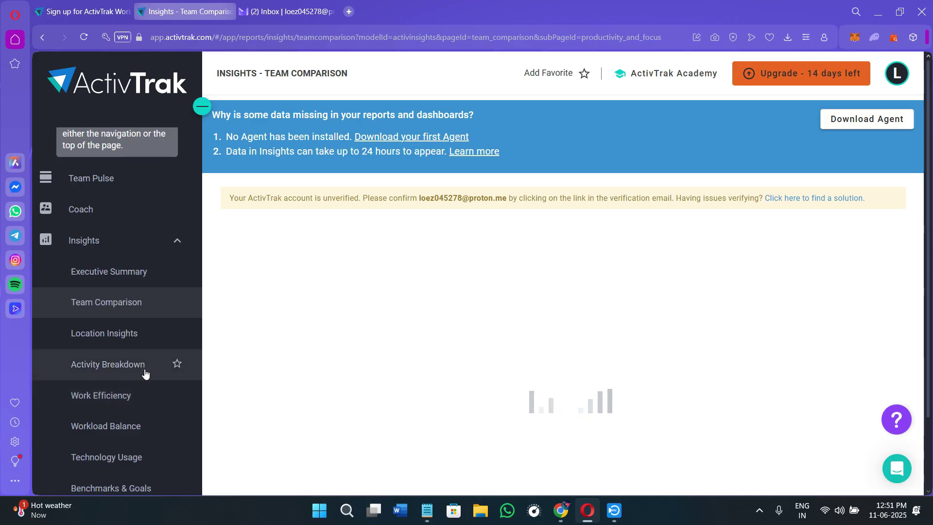
scroll(145, 374, down, 2)
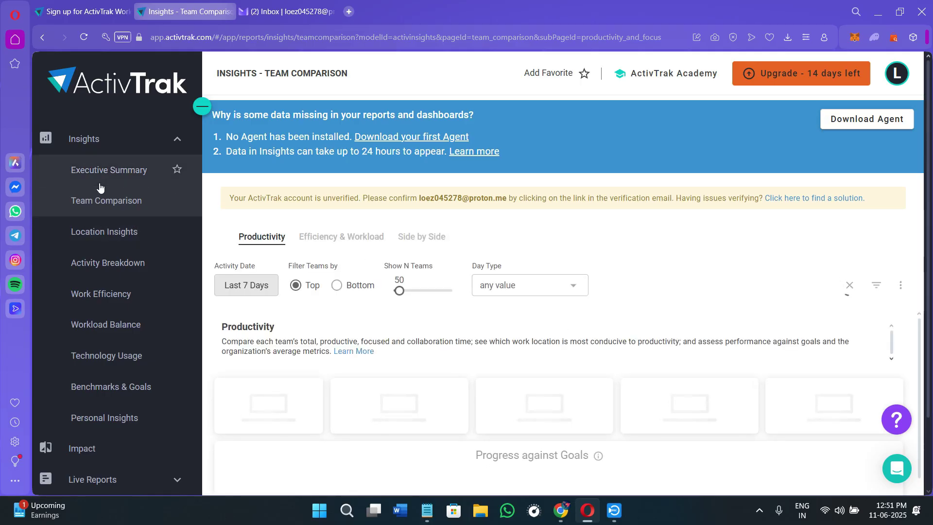
click(108, 280)
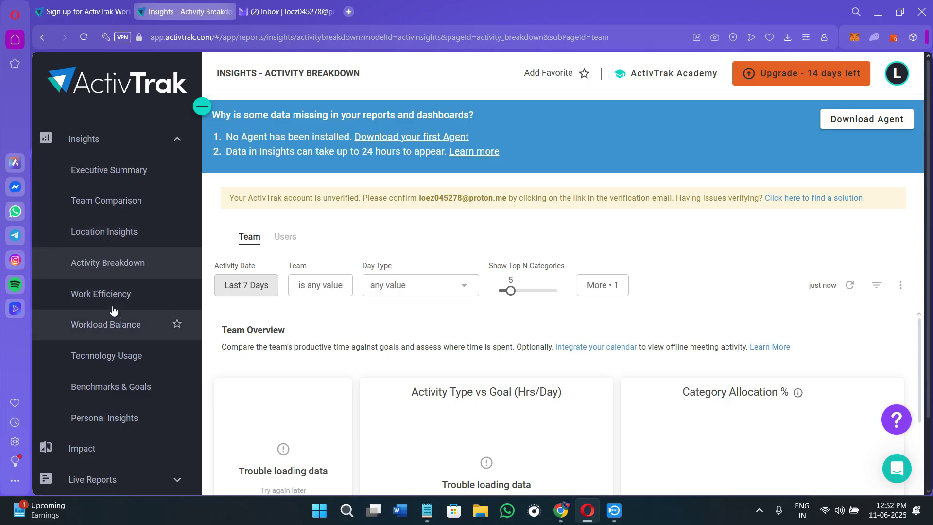
View Work Efficiency, open Benchmarks & Goals, then collapse the Insights list
click(105, 295)
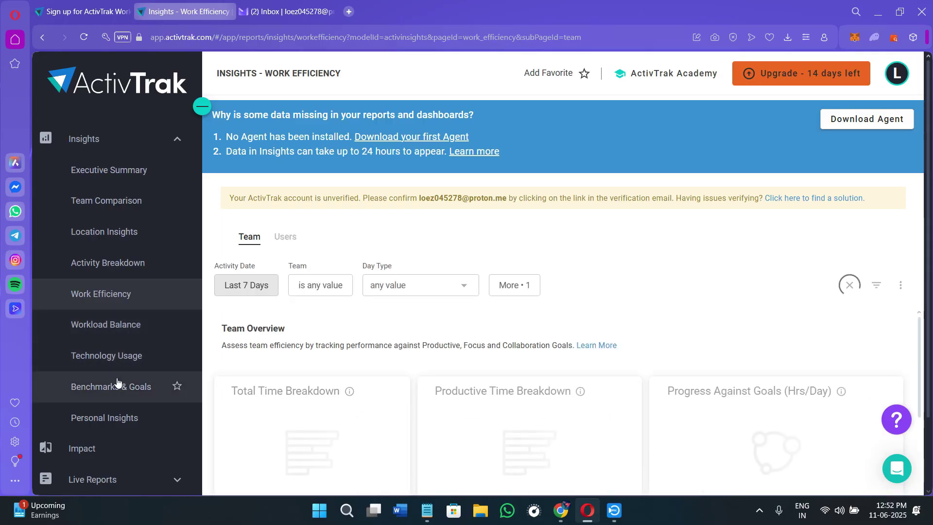
click(102, 397)
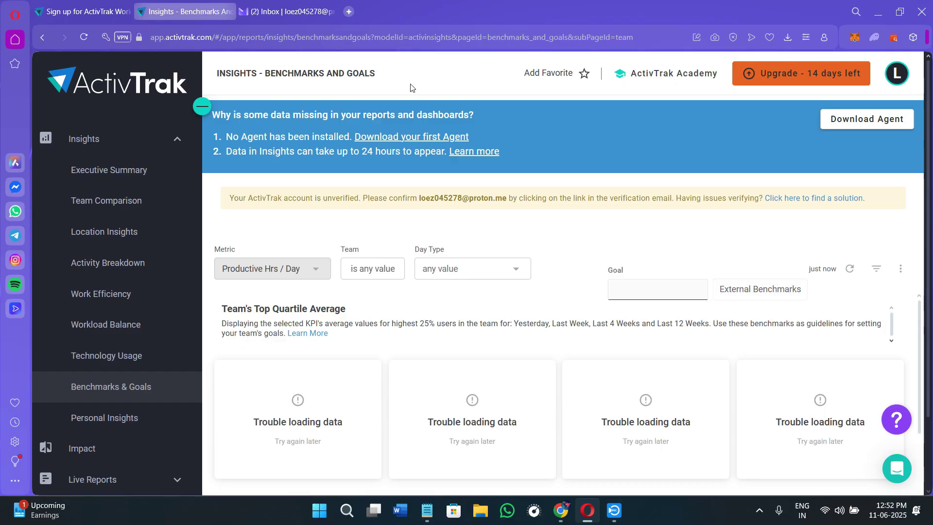
click(131, 139)
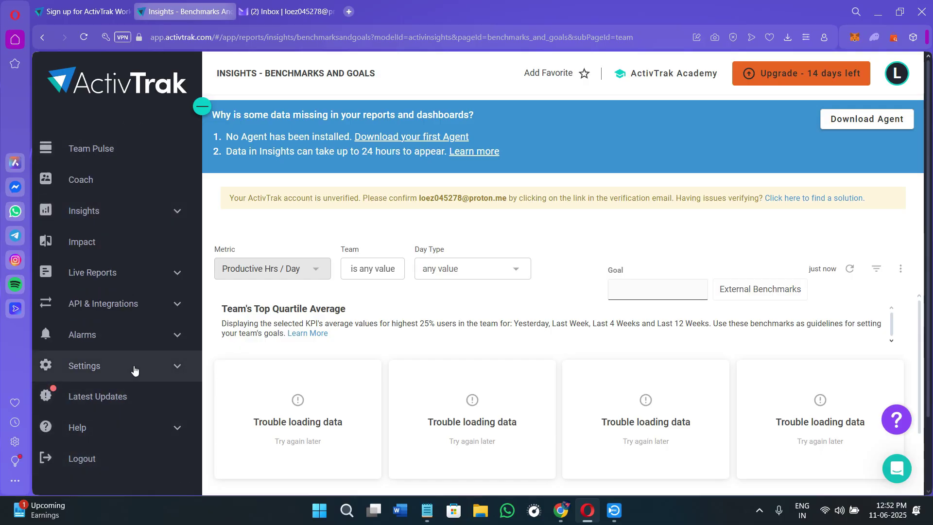
scroll(134, 371, up, 2)
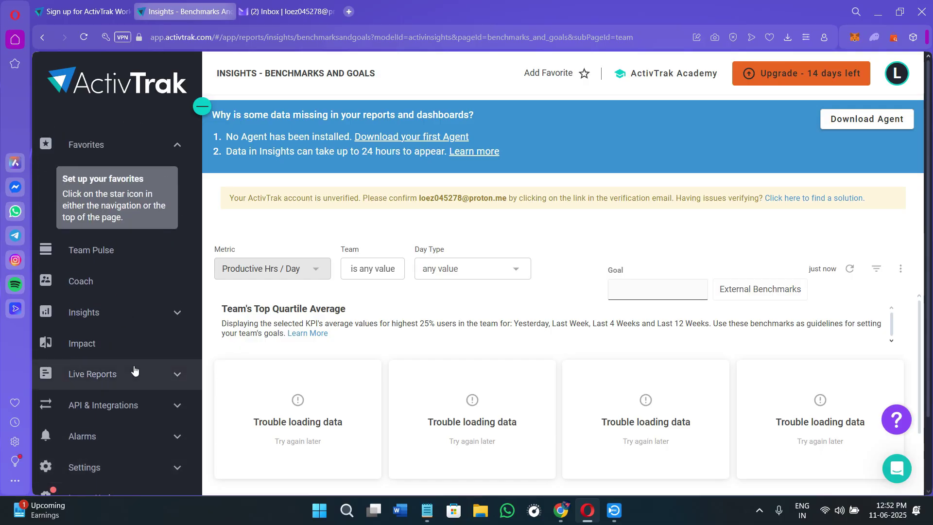
scroll(135, 372, down, 2)
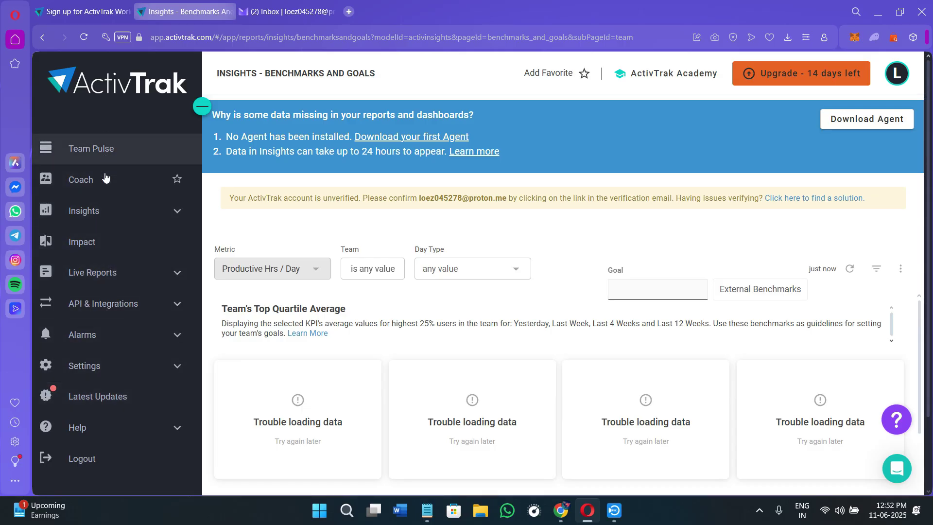
Expand Alarms, inspect the empty Alarm Log for 06/11/2025, then collapse Alarms
click(96, 336)
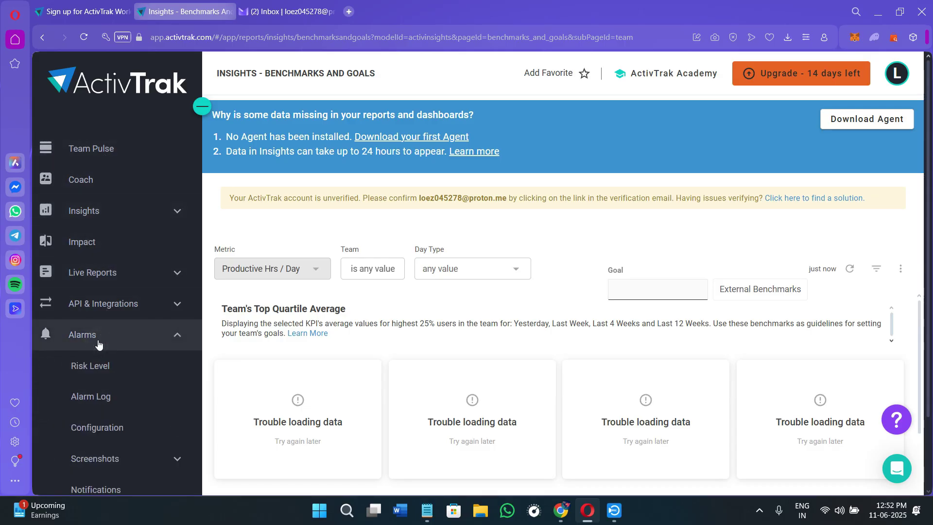
scroll(88, 340, down, 2)
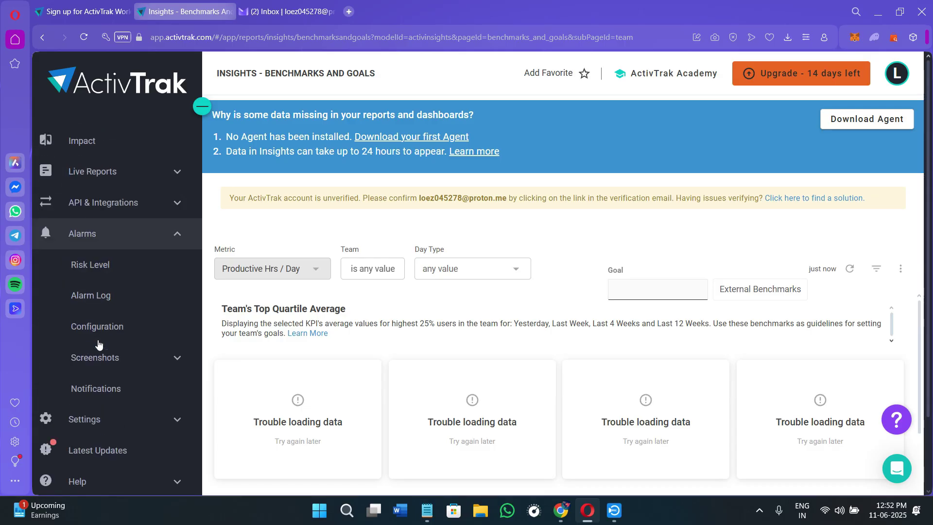
click(105, 292)
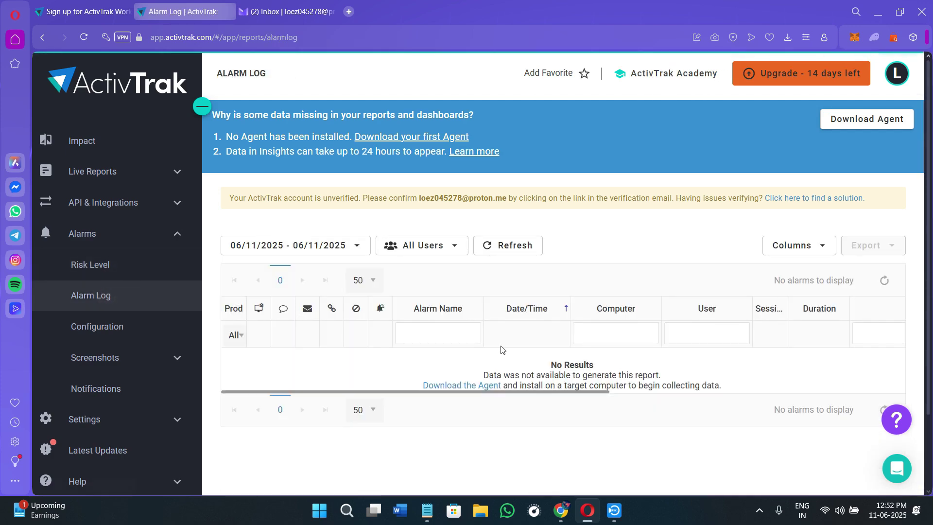
scroll(477, 383, down, 2)
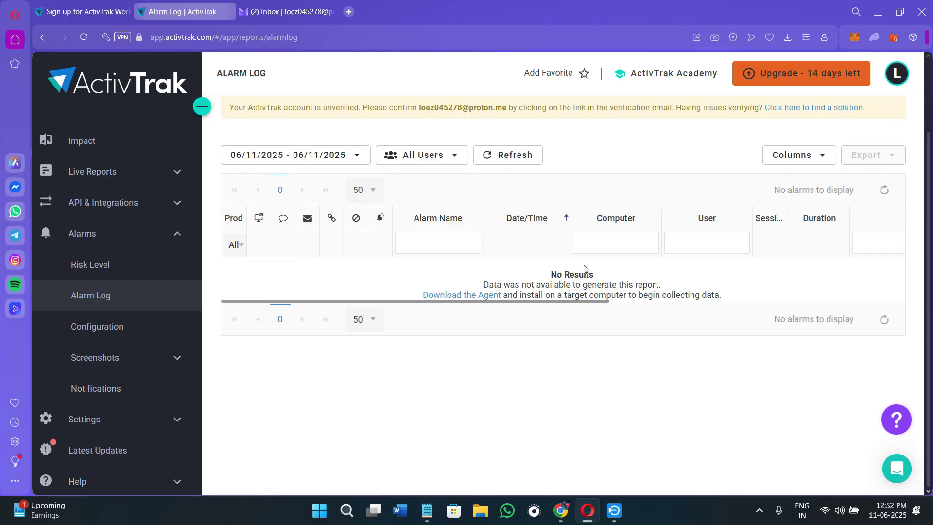
scroll(515, 385, up, 2)
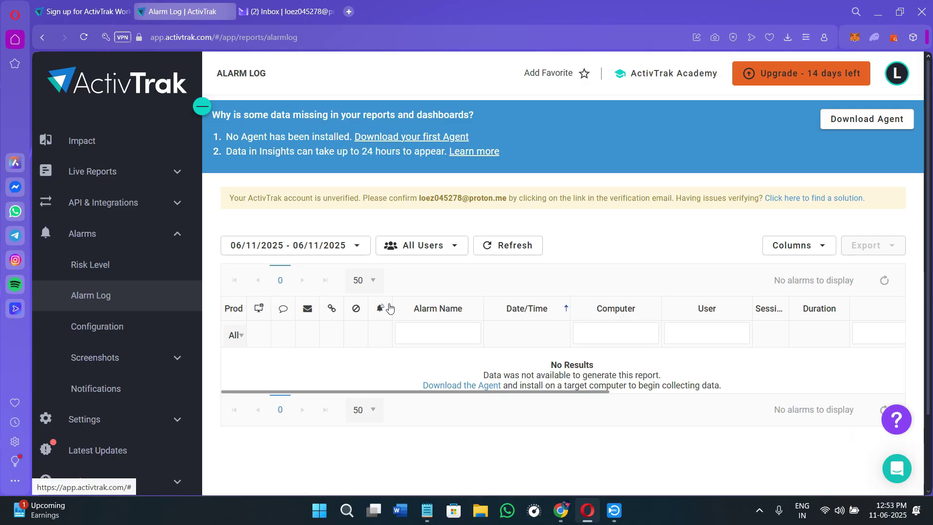
click(141, 234)
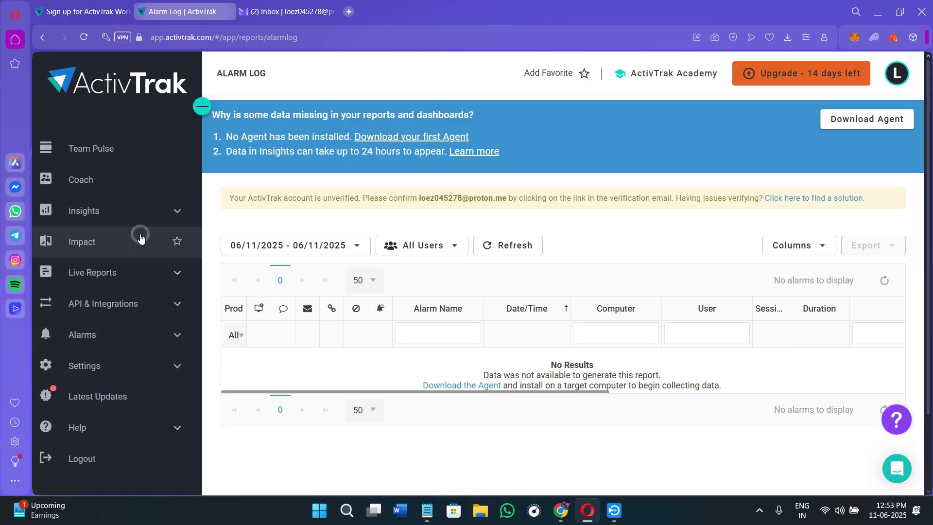
Expand the Settings section in the sidebar and browse its list of pages
click(117, 376)
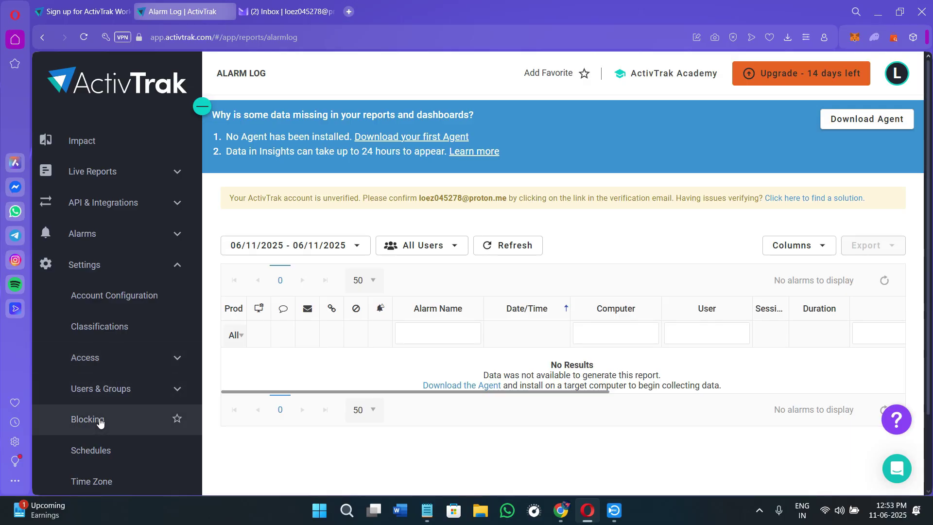
scroll(101, 423, down, 3)
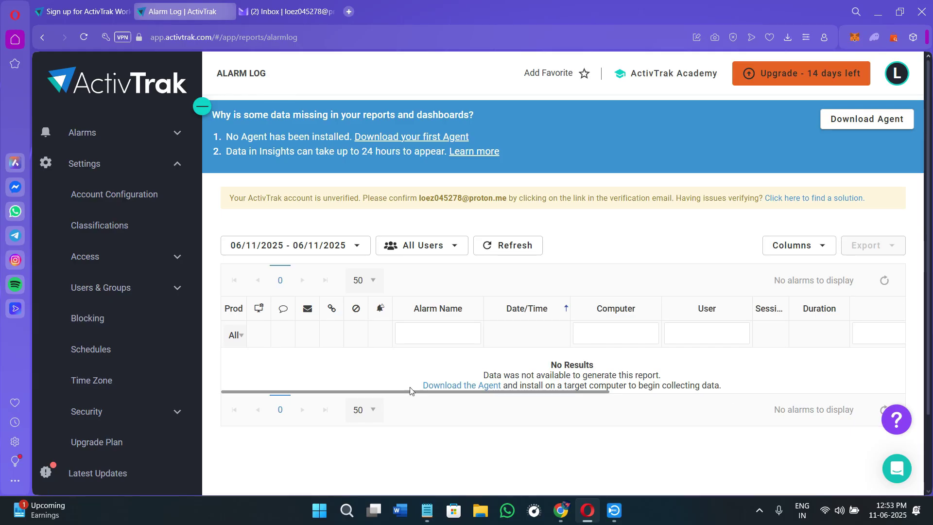
scroll(184, 267, up, 7)
scroll(183, 267, up, 2)
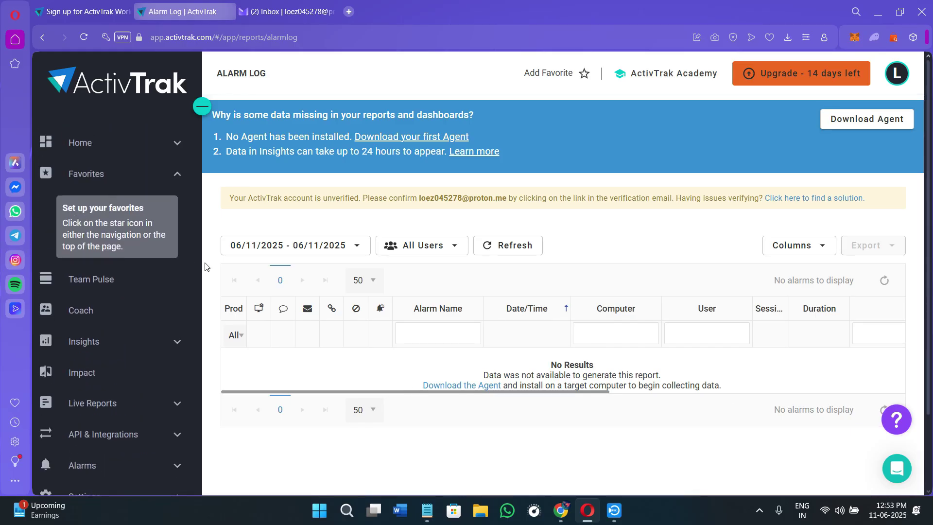
Expand API & Integrations in the sidebar and look through its pages
click(91, 434)
scroll(156, 443, down, 3)
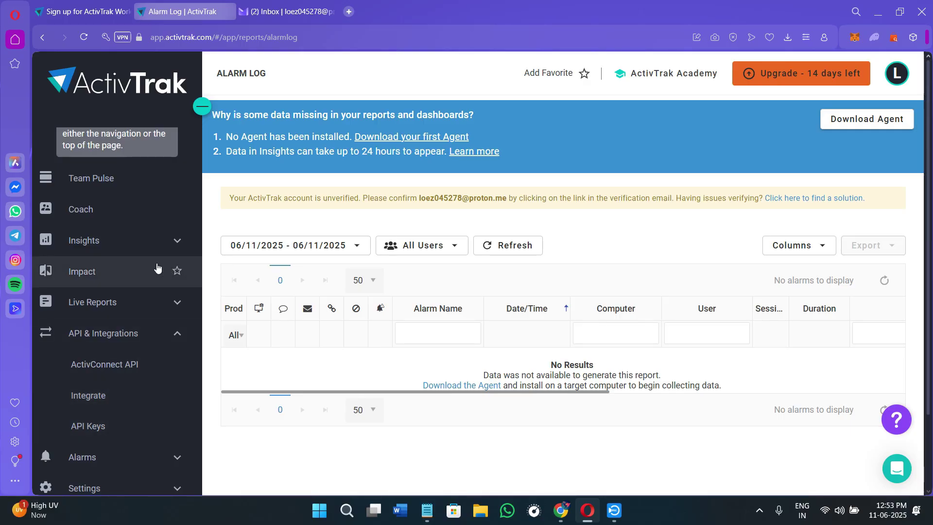
scroll(129, 265, up, 2)
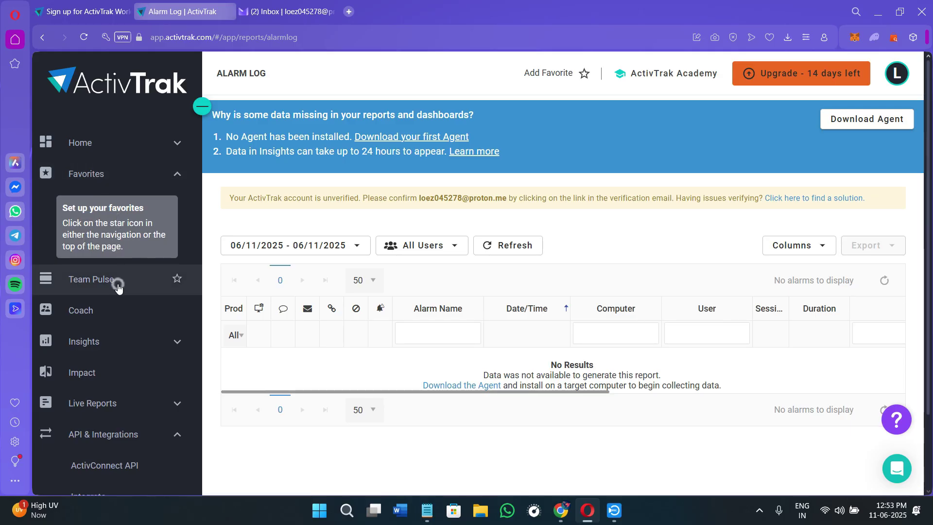
Open Today's Team Pulse, choose 'let me explore' on the agent prompt, then go to Home > Admin Panel
click(133, 277)
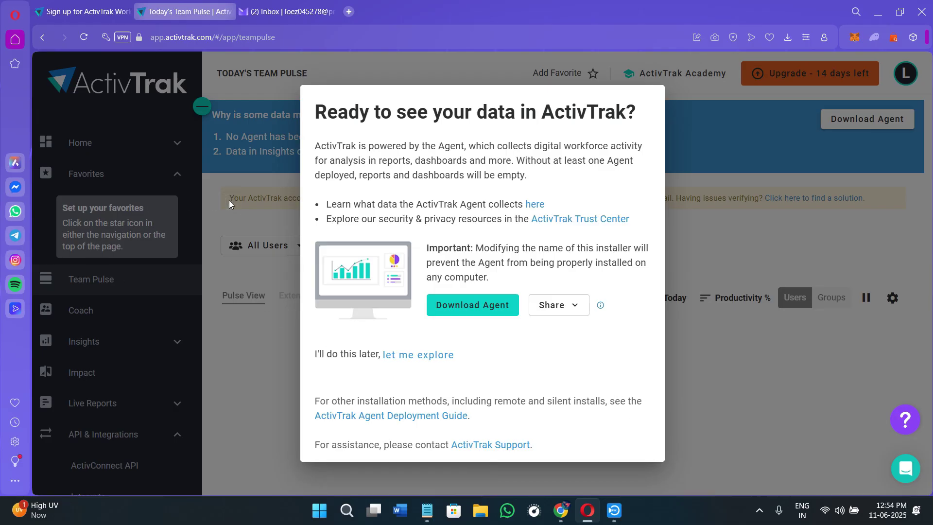
click(412, 354)
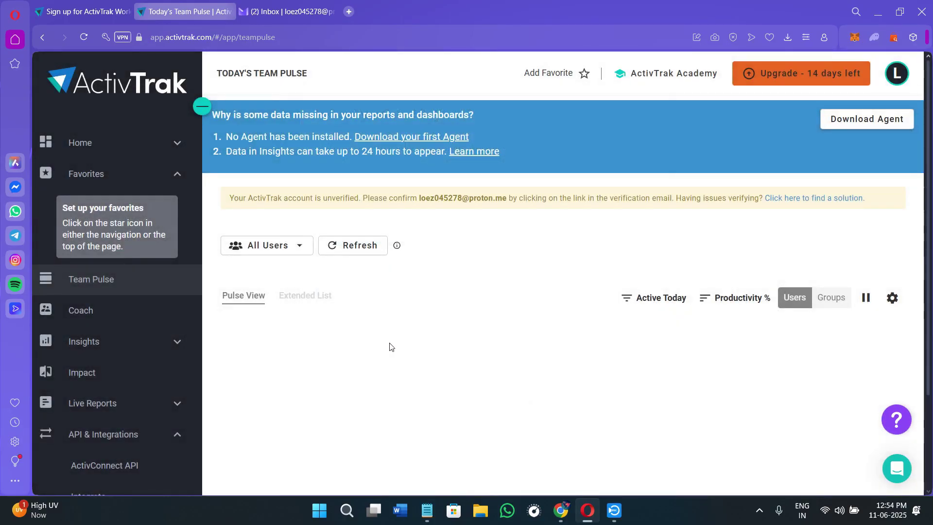
click(84, 143)
click(95, 173)
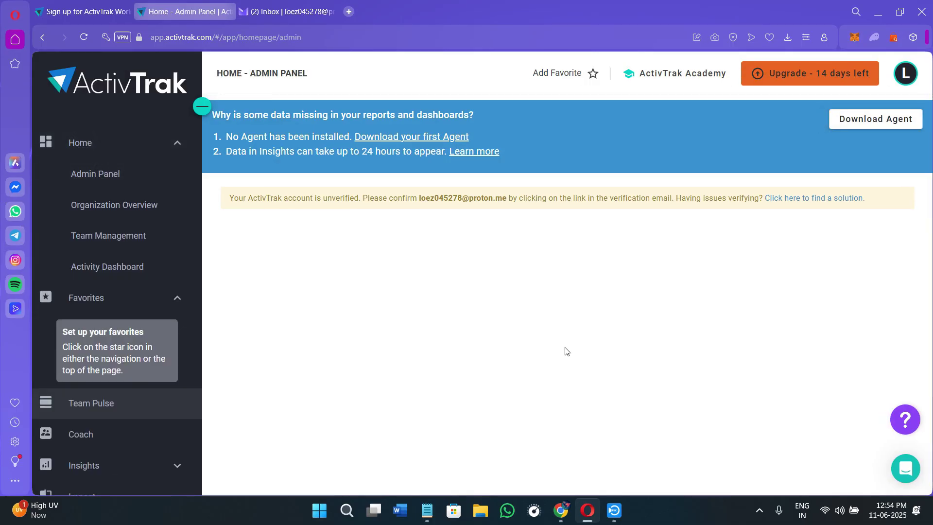